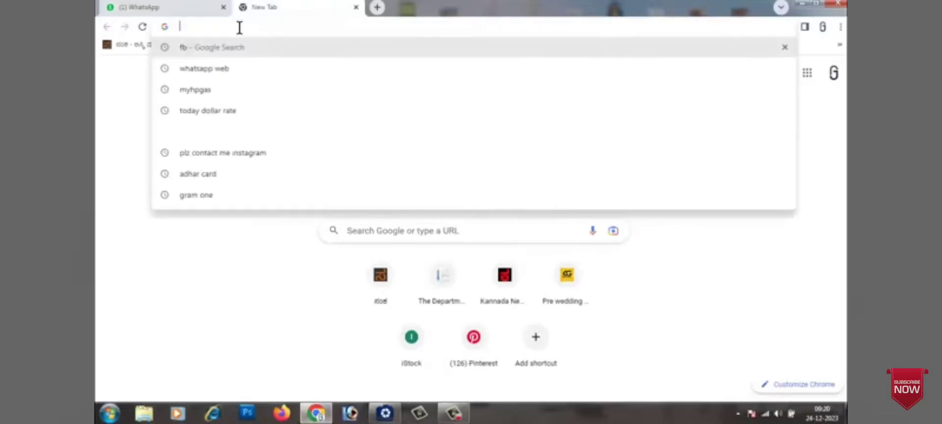
# Search Google for 'myhpgas' from the address-bar suggestions and find the My HPGas | Home result
pyautogui.click(214, 29)
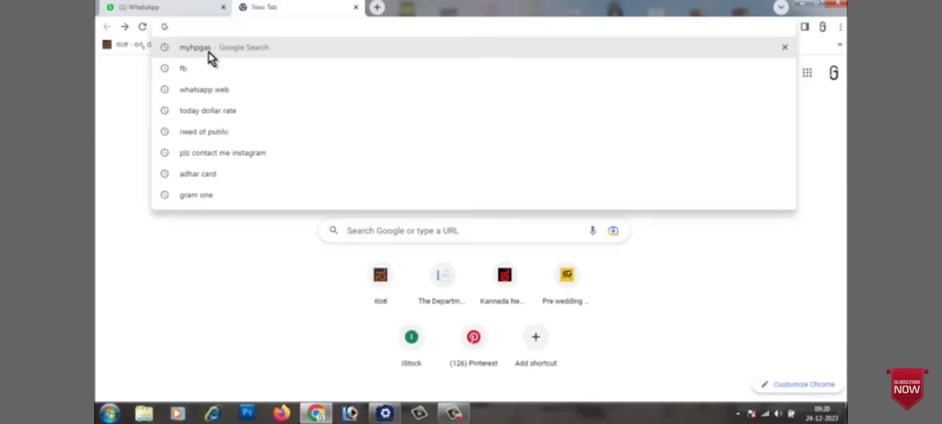
pyautogui.click(198, 50)
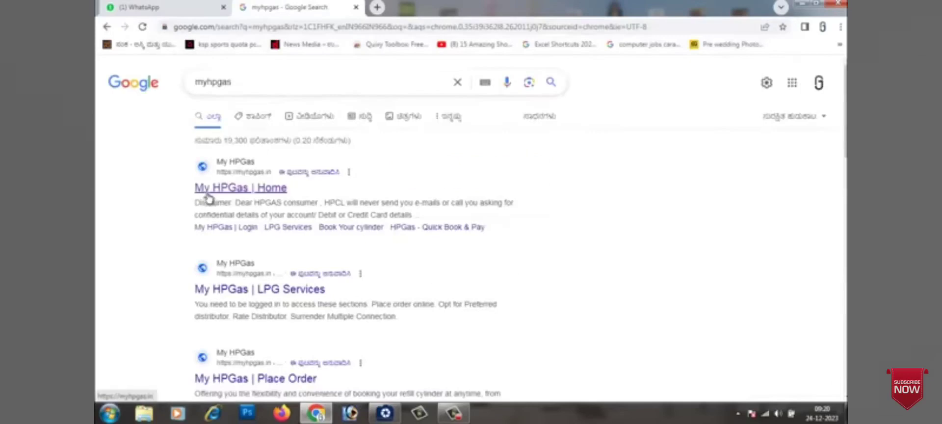
pyautogui.click(274, 197)
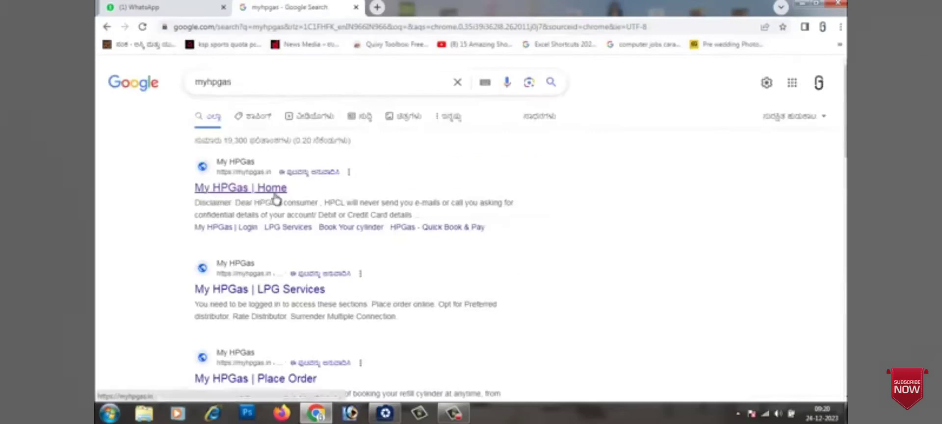
# Open the My HPGas | Home site and go to the New User SignUp form
pyautogui.click(275, 196)
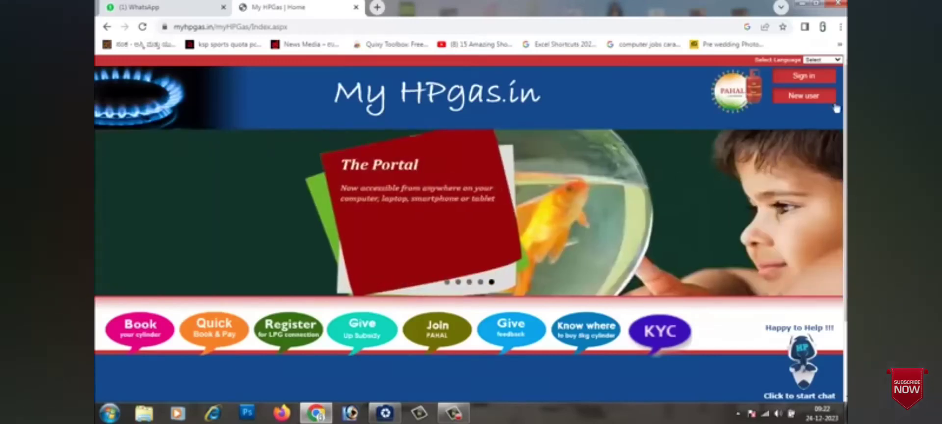
pyautogui.click(803, 98)
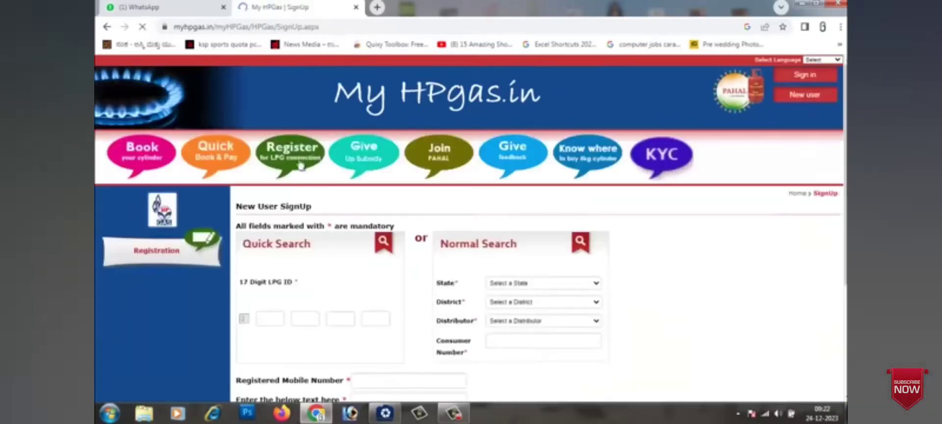
# Set State to Karnataka and District to BIJAPUR on the signup form
pyautogui.scroll(-1, 529, 249)
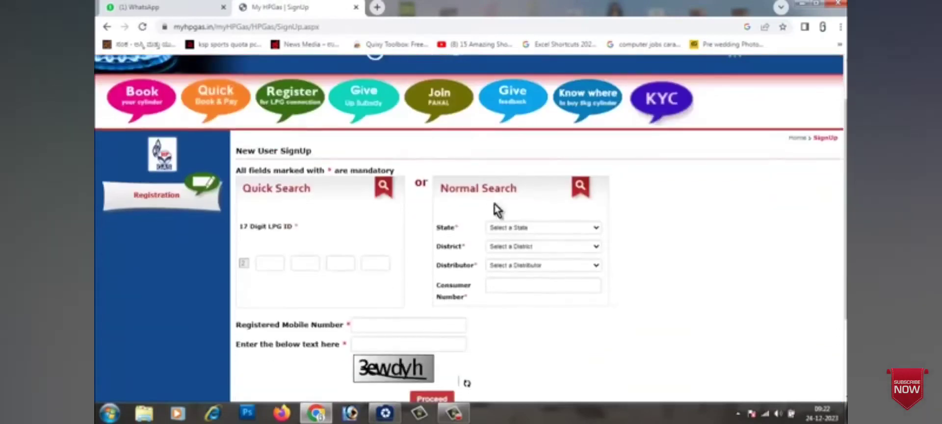
pyautogui.click(534, 230)
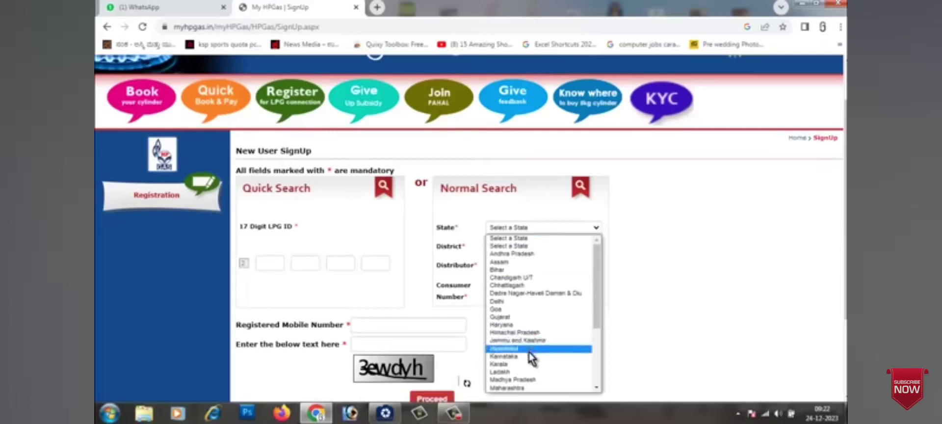
pyautogui.click(529, 356)
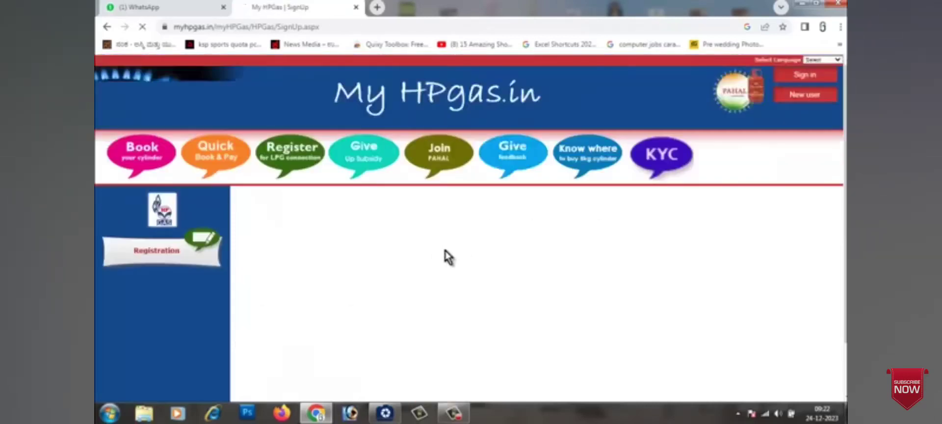
pyautogui.click(521, 303)
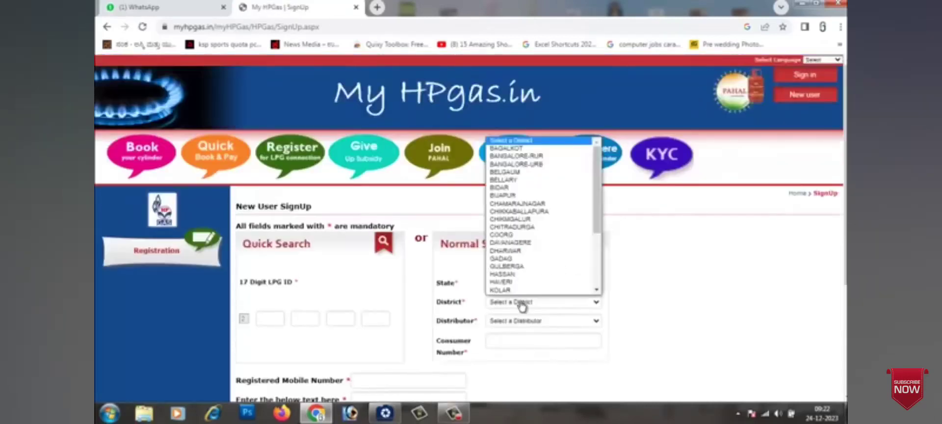
pyautogui.click(530, 198)
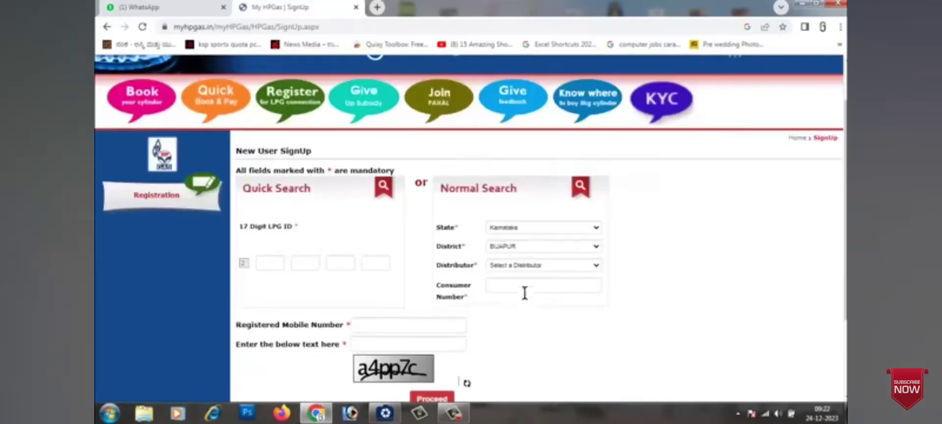
# Check the distributor list without choosing, then bring up the gas booklet photo
pyautogui.click(531, 268)
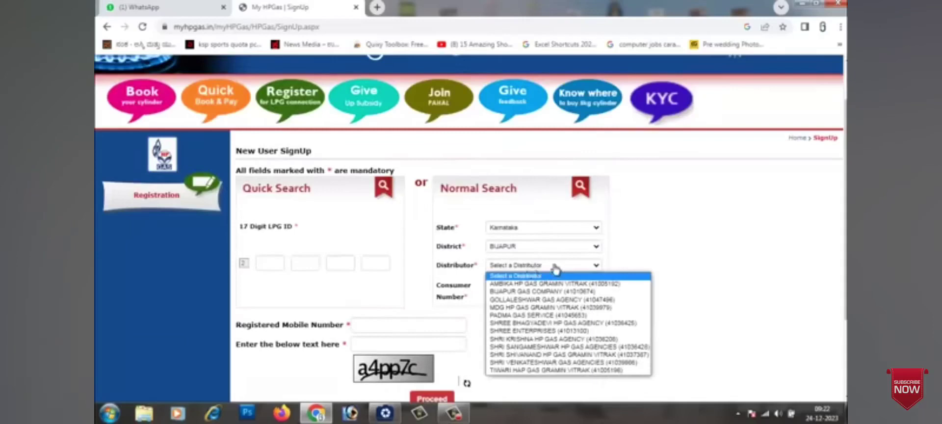
pyautogui.click(543, 266)
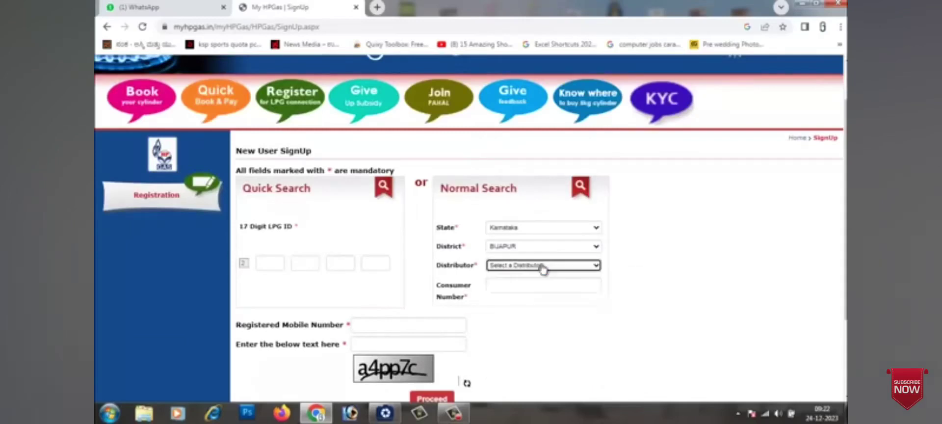
pyautogui.click(374, 417)
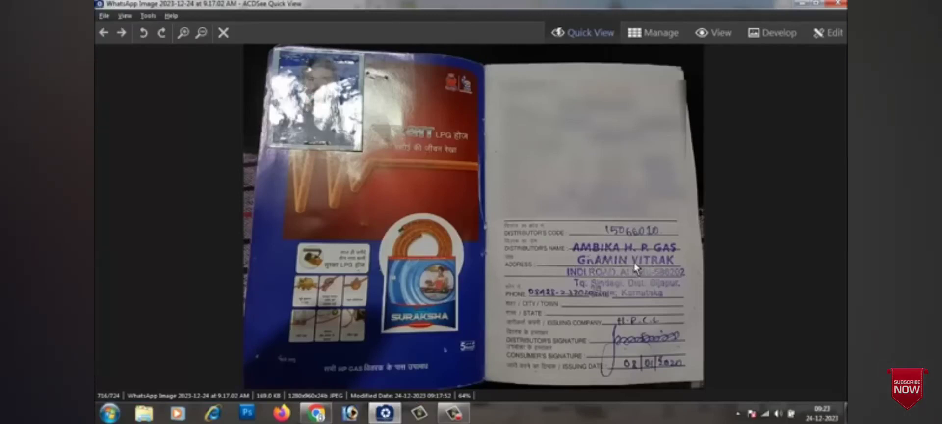
# Return from the booklet photo to the signup form's distributor list
pyautogui.click(798, 6)
pyautogui.click(498, 266)
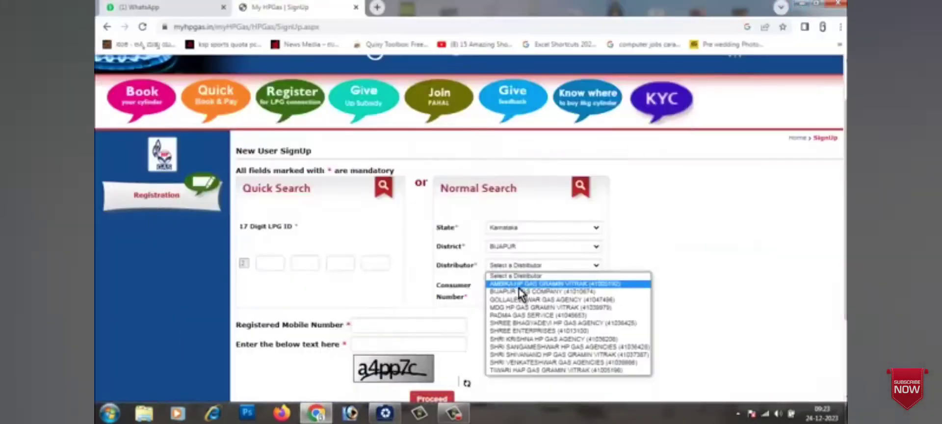
# Select distributor AMBIKA HP GAS GRAMIN VITRAK, then start filling the consumer number and captcha fields
pyautogui.click(569, 286)
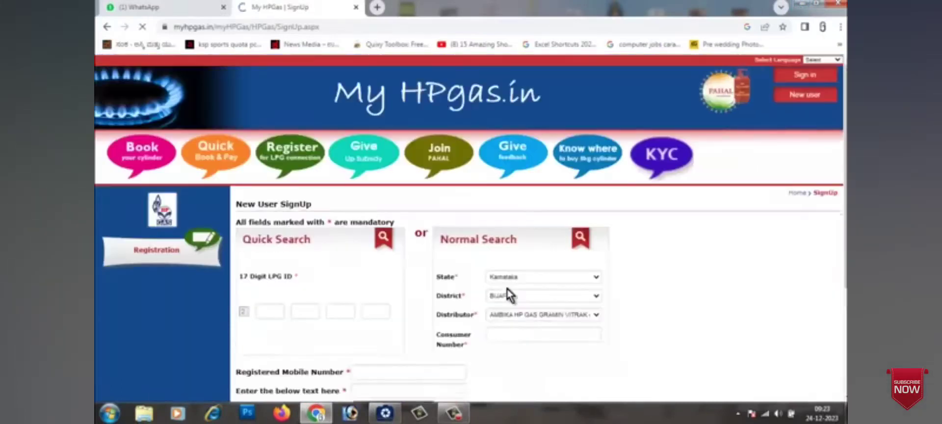
pyautogui.scroll(-3, 510, 294)
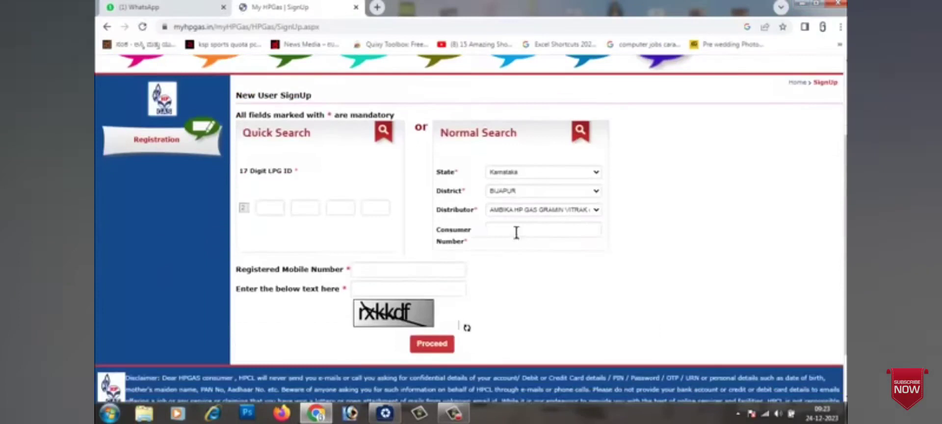
pyautogui.click(516, 231)
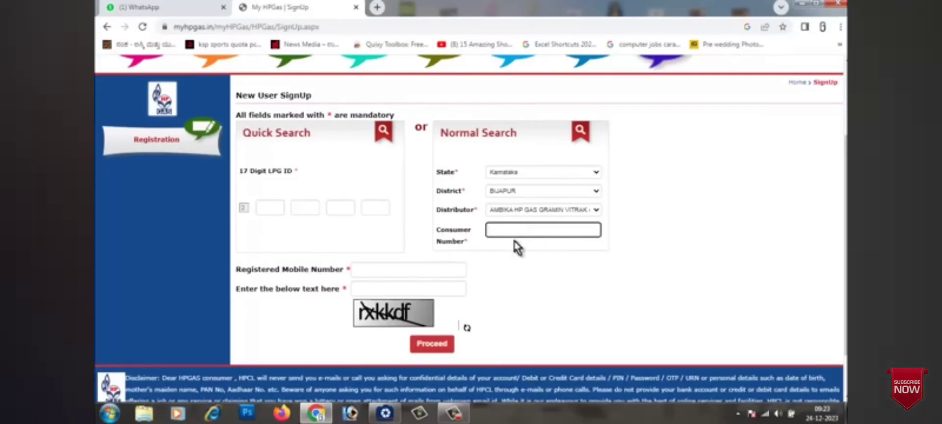
pyautogui.hotkey('alt', 'Tab')
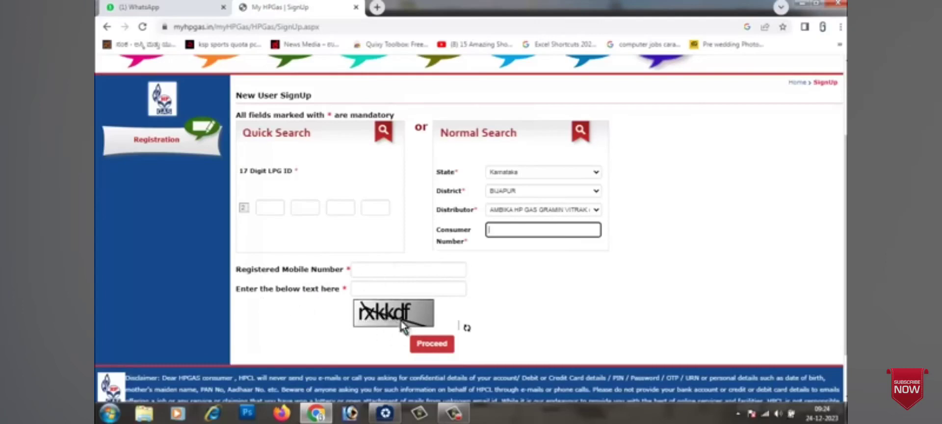
pyautogui.click(383, 288)
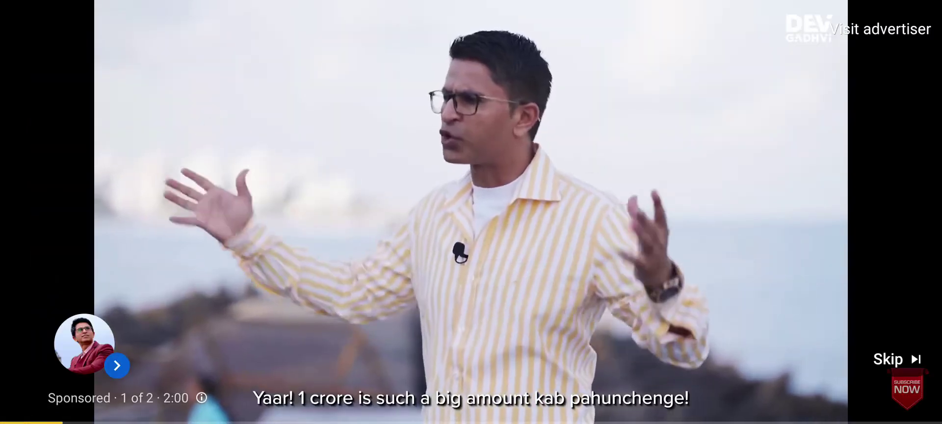
# Skip the YouTube ad so the HPgas signup tutorial resumes
pyautogui.click(897, 358)
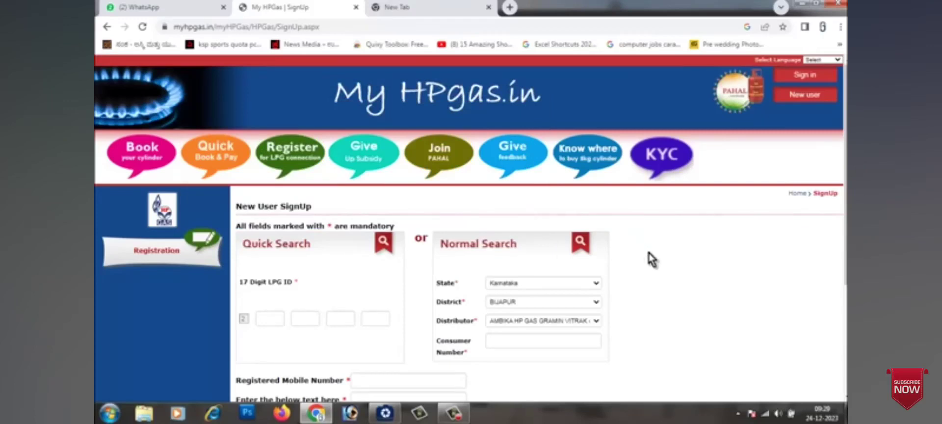
# Go to the My HPgas.in Login page via Sign in at the top right
pyautogui.click(807, 81)
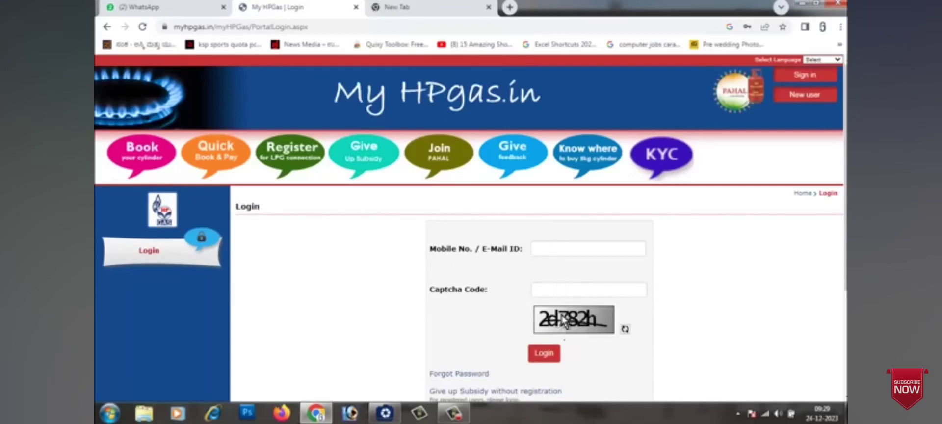
# Submit the mobile number and captcha, then log in with the account password
pyautogui.click(545, 354)
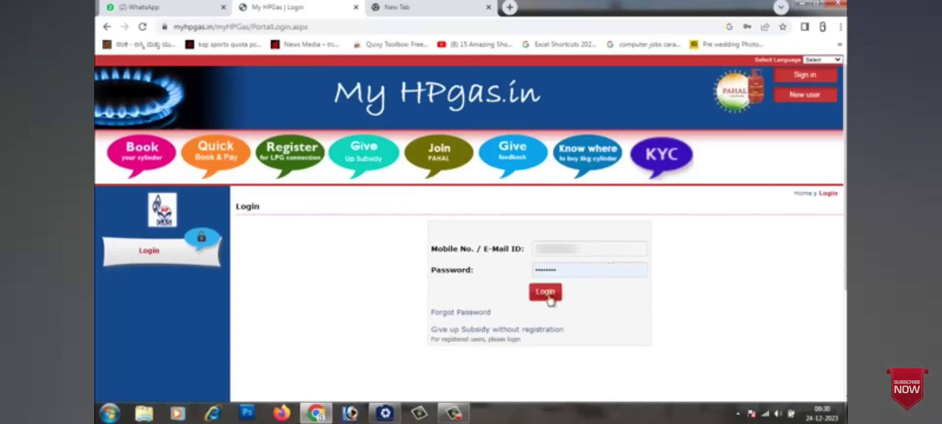
pyautogui.click(547, 294)
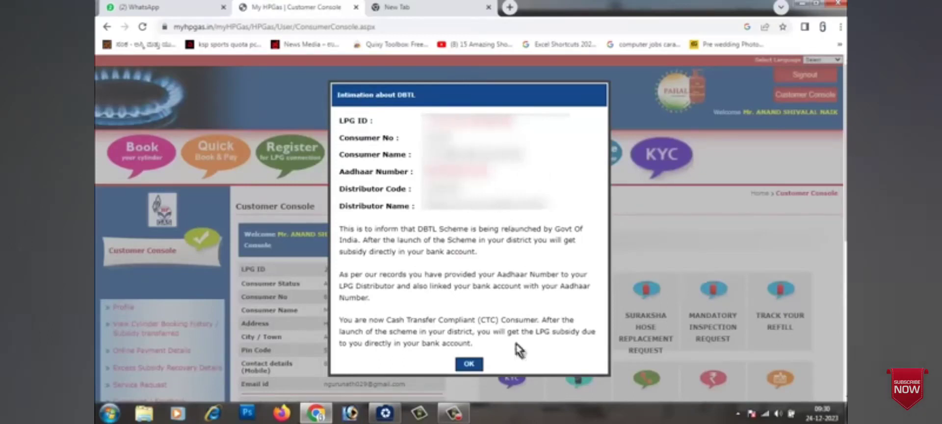
# Dismiss the DBTL intimation and view the cylinder booking history through TRACK YOUR REFILL
pyautogui.click(469, 366)
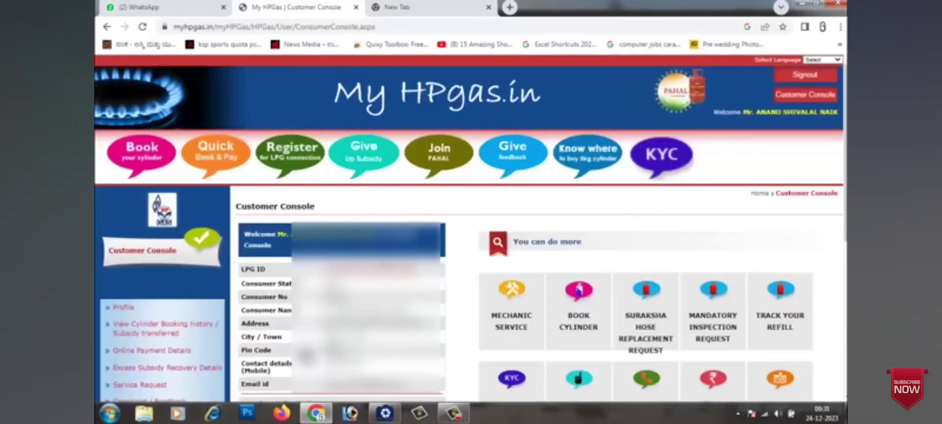
pyautogui.click(790, 320)
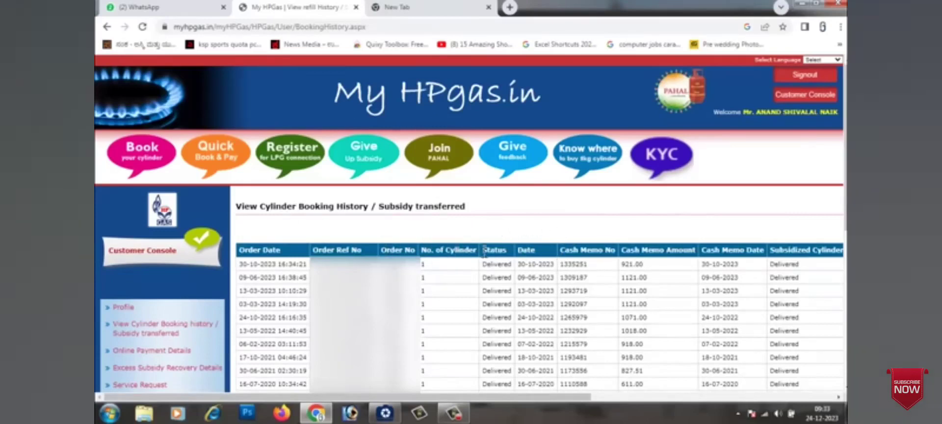
pyautogui.scroll(-2, 740, 320)
pyautogui.hscroll(5, 687, 320)
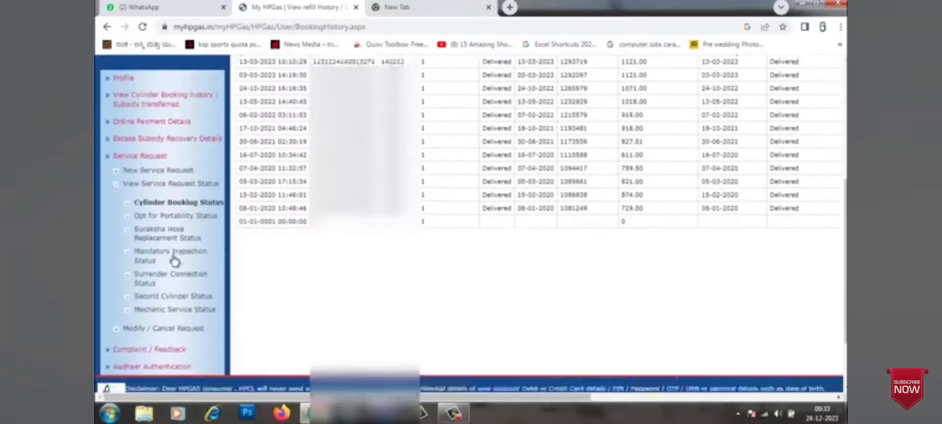
pyautogui.scroll(-2, 174, 260)
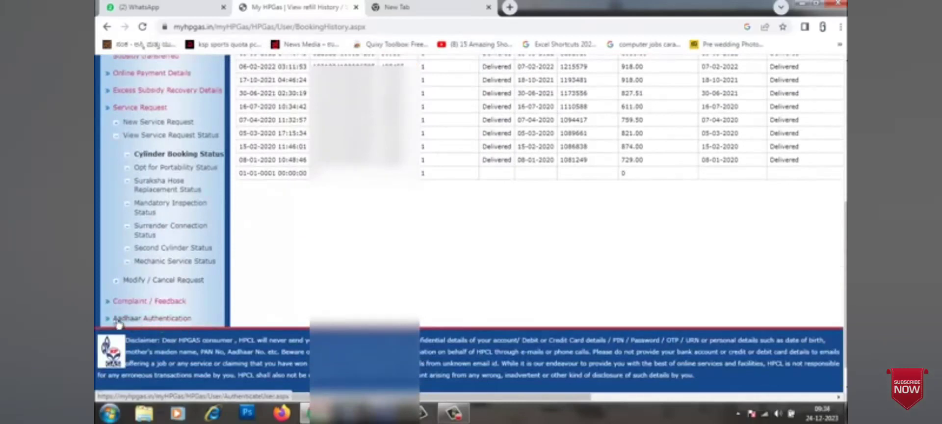
# On the Aadhaar Authentication page, tick the OTP consent box and enter the captcha code
pyautogui.click(180, 320)
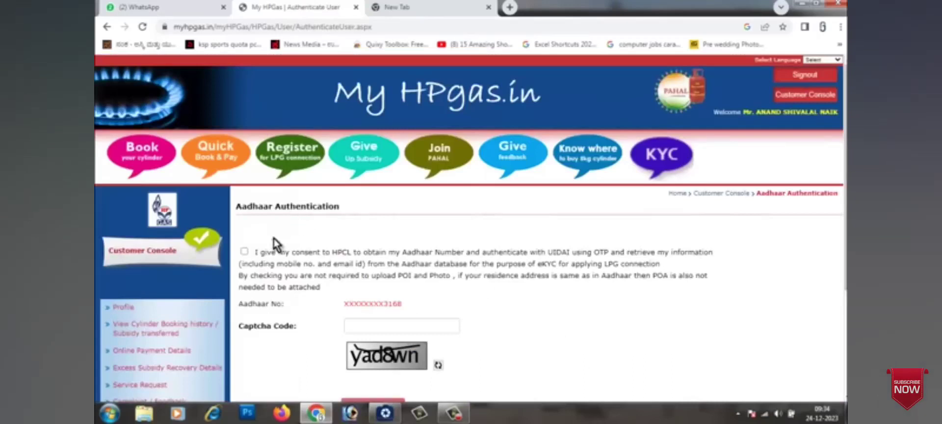
pyautogui.click(244, 252)
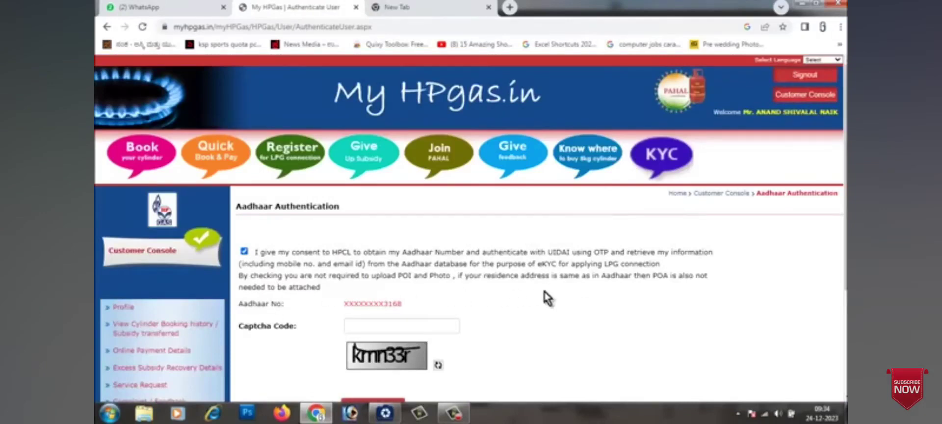
pyautogui.moveTo(383, 304)
pyautogui.mouseDown()
pyautogui.moveTo(409, 310)
pyautogui.moveTo(382, 304)
pyautogui.mouseUp()
pyautogui.click(405, 305)
pyautogui.click(409, 310)
pyautogui.click(394, 324)
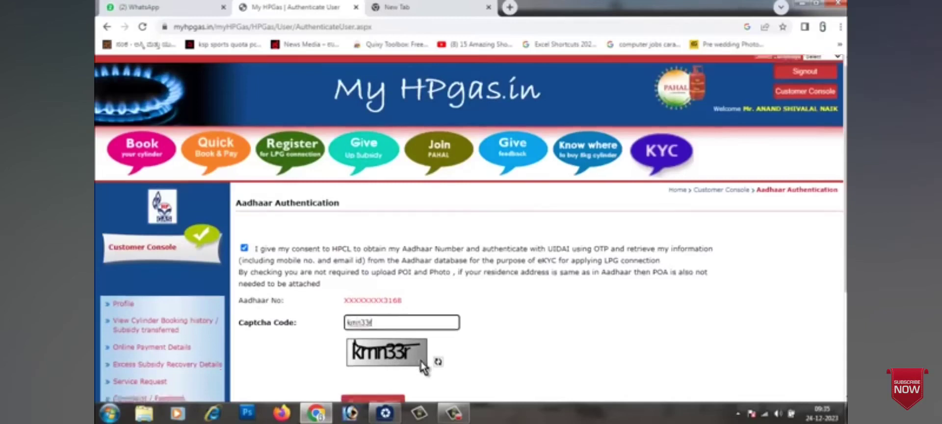
pyautogui.scroll(-2, 403, 343)
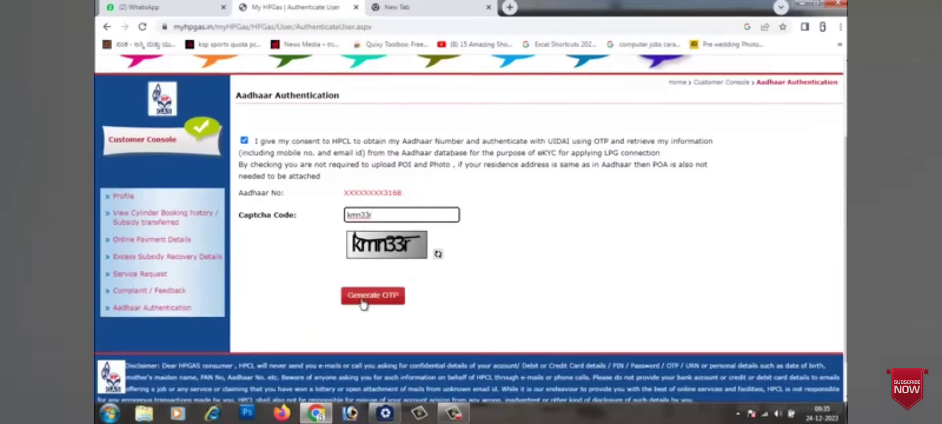
# Generate an Aadhaar OTP, then submit it with the new captcha to authenticate
pyautogui.click(363, 296)
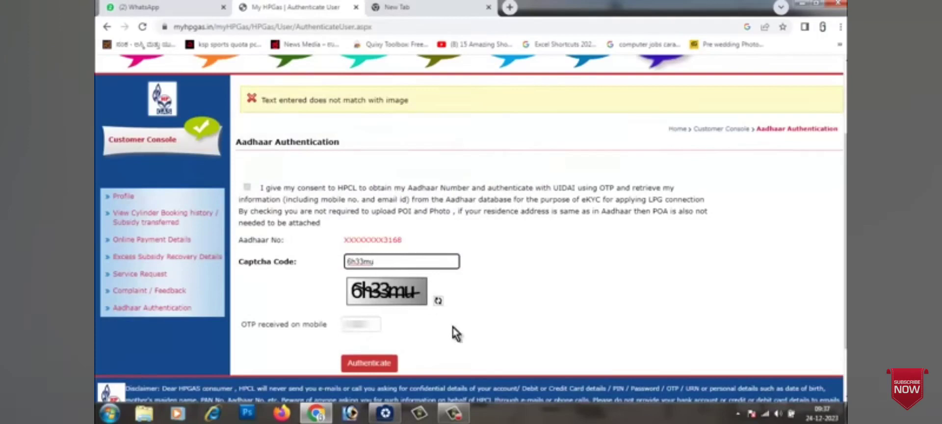
pyautogui.scroll(-2, 453, 331)
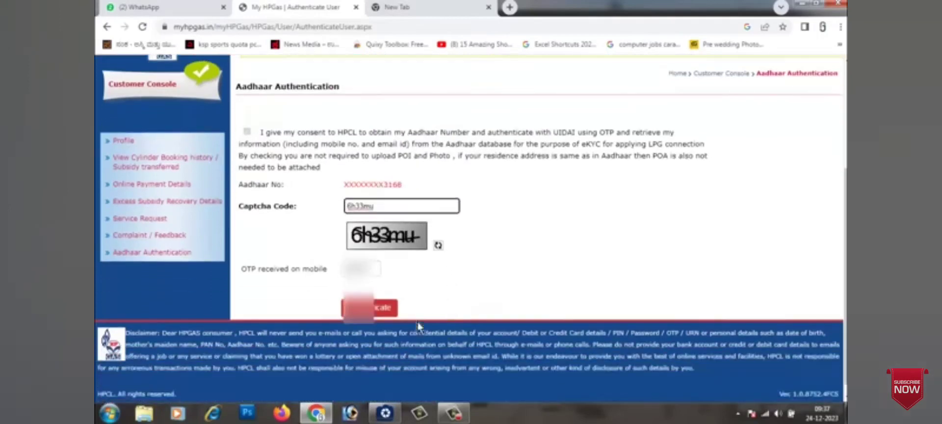
pyautogui.click(376, 313)
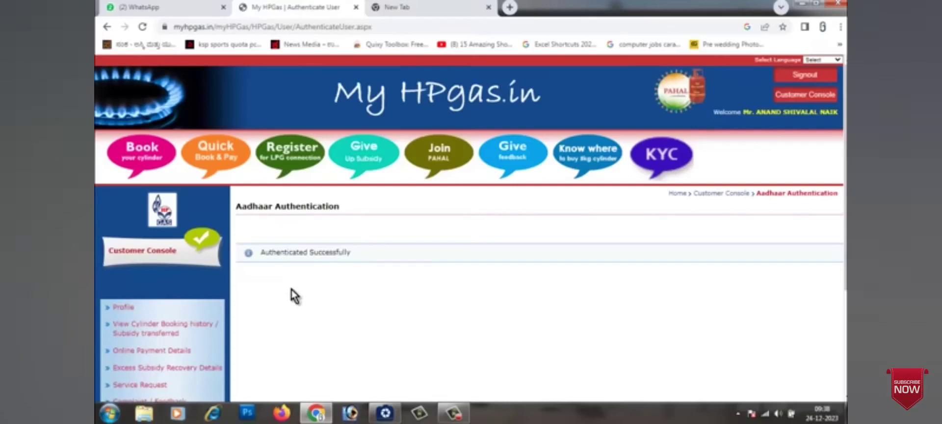
# Reopen Aadhaar Authentication from the sidebar to confirm 'Your eKYC is already completed'
pyautogui.scroll(-2, 293, 296)
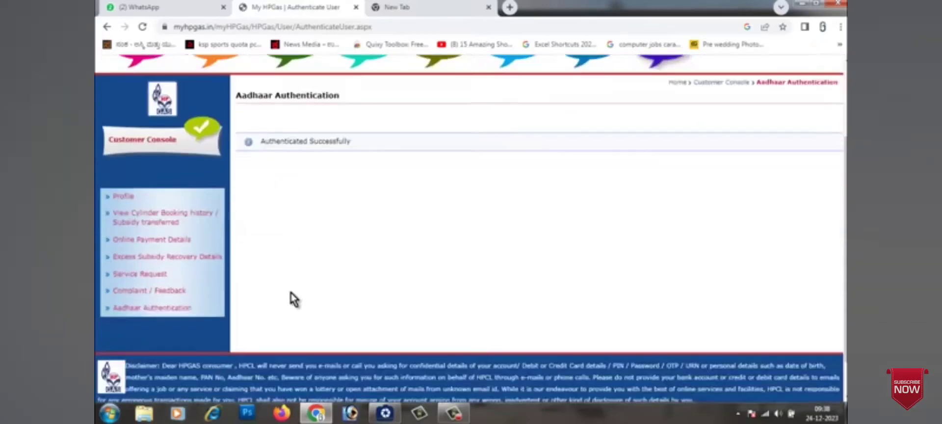
pyautogui.click(152, 310)
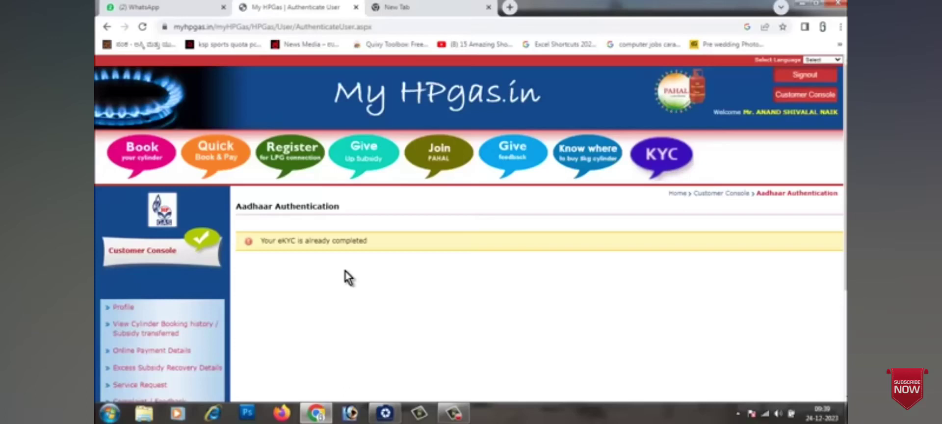
pyautogui.scroll(-3, 345, 279)
pyautogui.scroll(3, 345, 279)
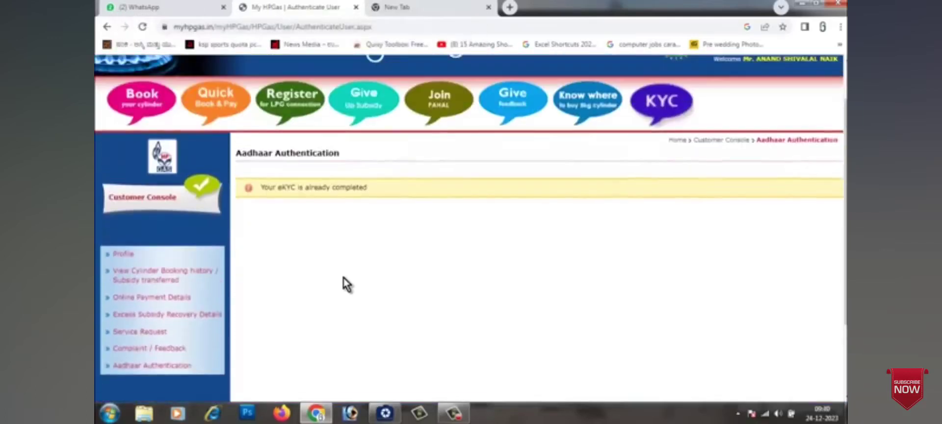